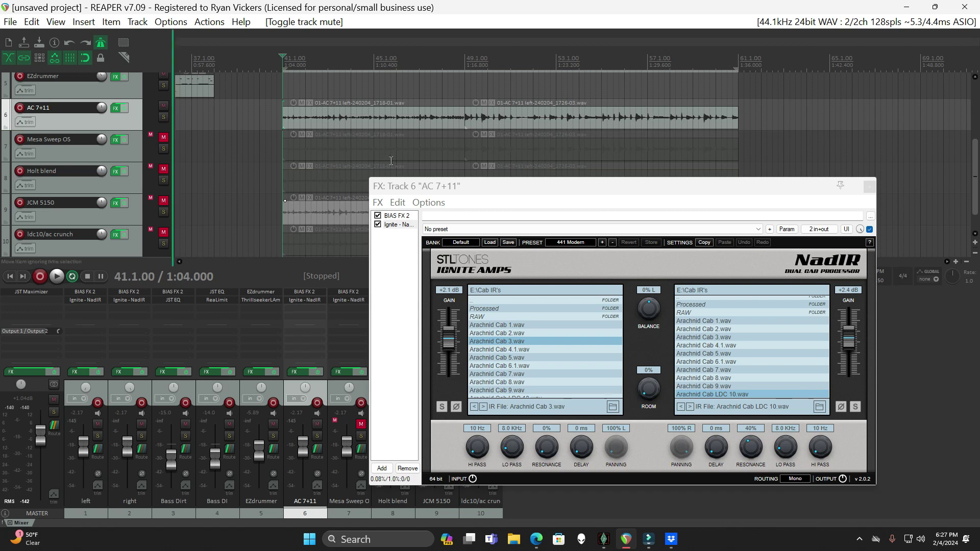
Audition the AC 7+11 track from bar 41 and close its effects window.
drag(505, 189, 434, 202)
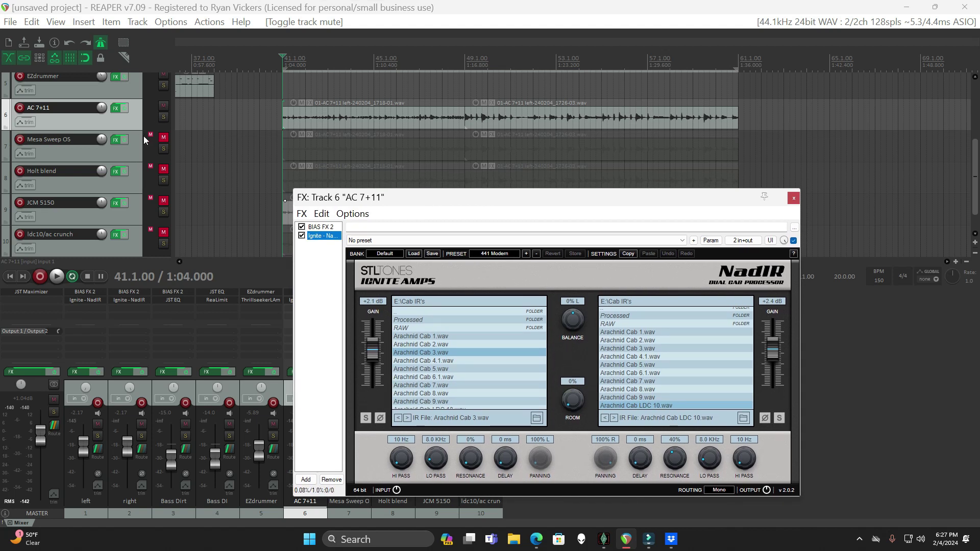
click(58, 277)
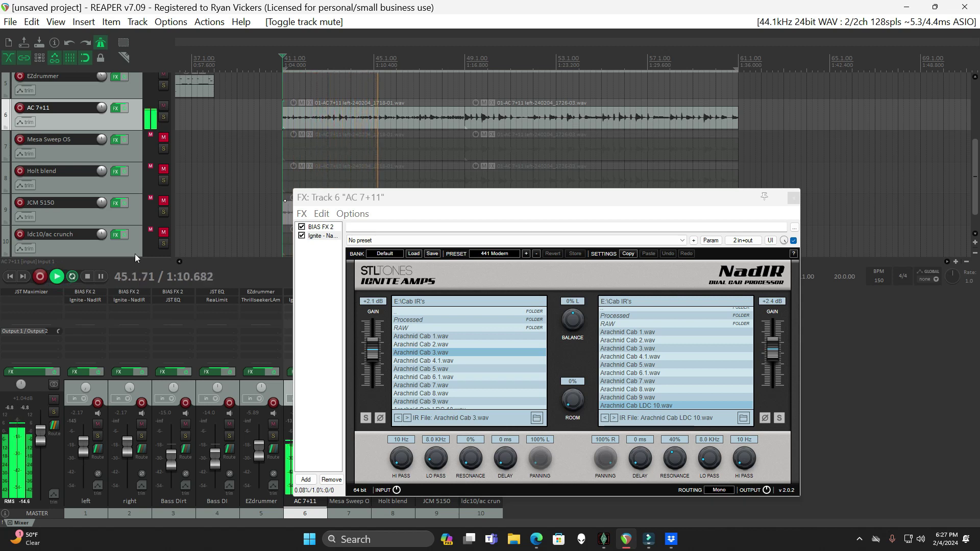
click(87, 280)
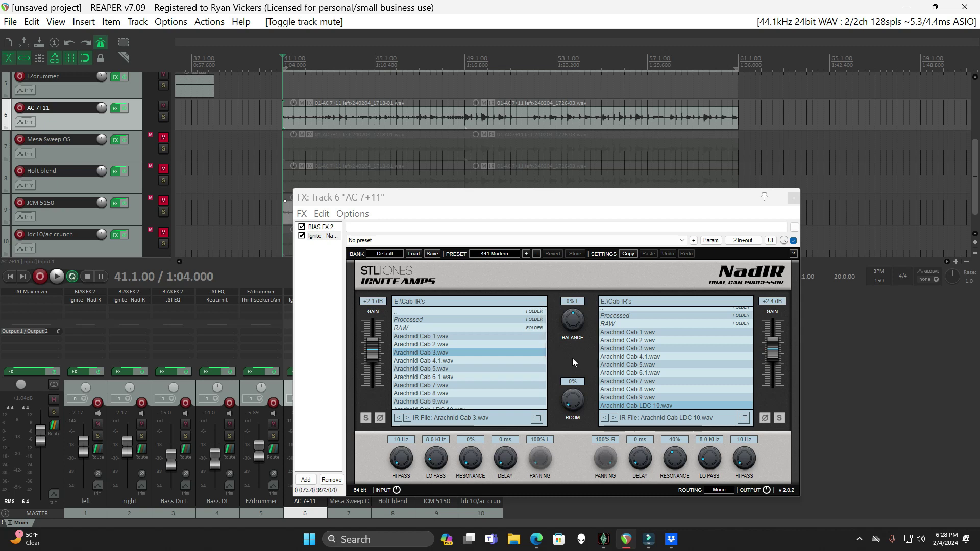
drag(461, 208, 450, 191)
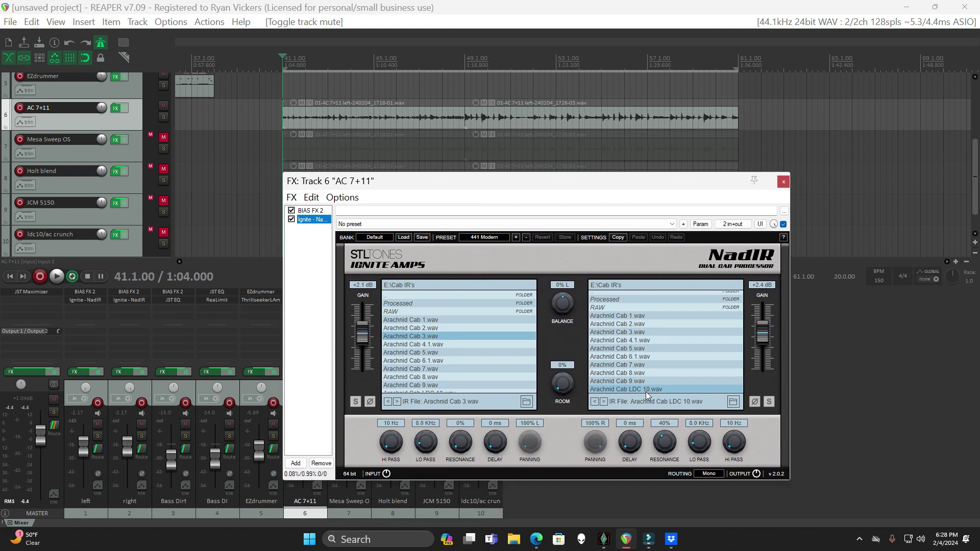
click(787, 181)
Mute AC 7+11, unmute Mesa Sweep OS and bring up the NadIR plugin in the Mesa Sweep OS effects chain.
click(163, 106)
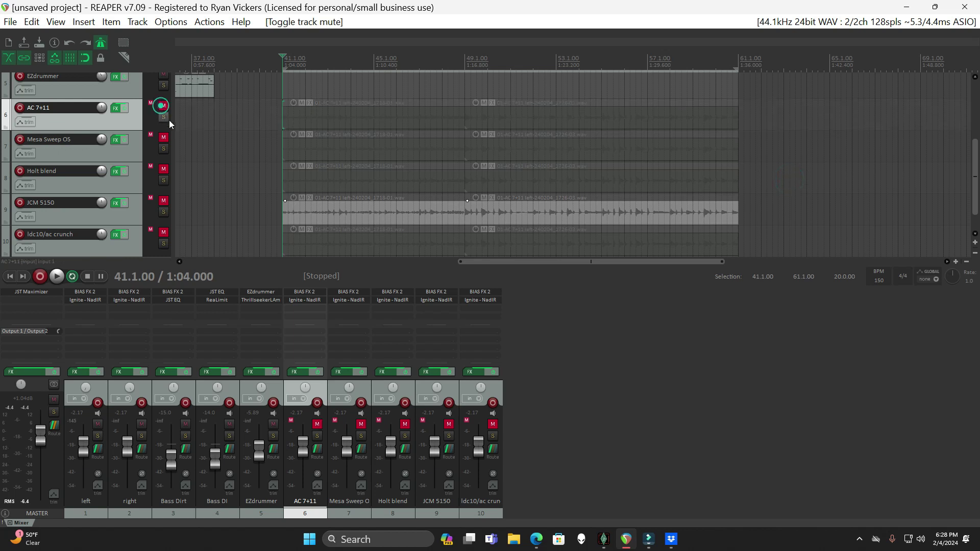
click(163, 136)
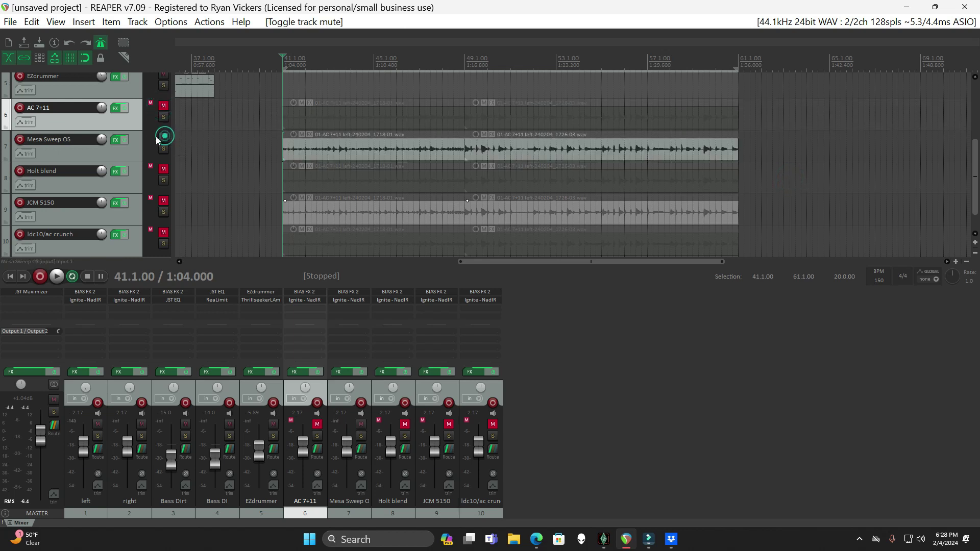
click(119, 144)
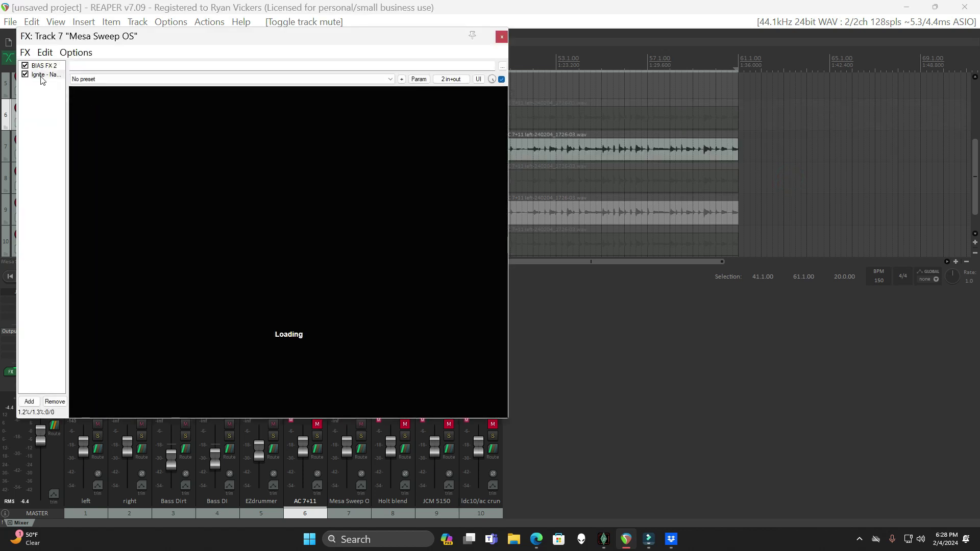
drag(127, 36, 456, 110)
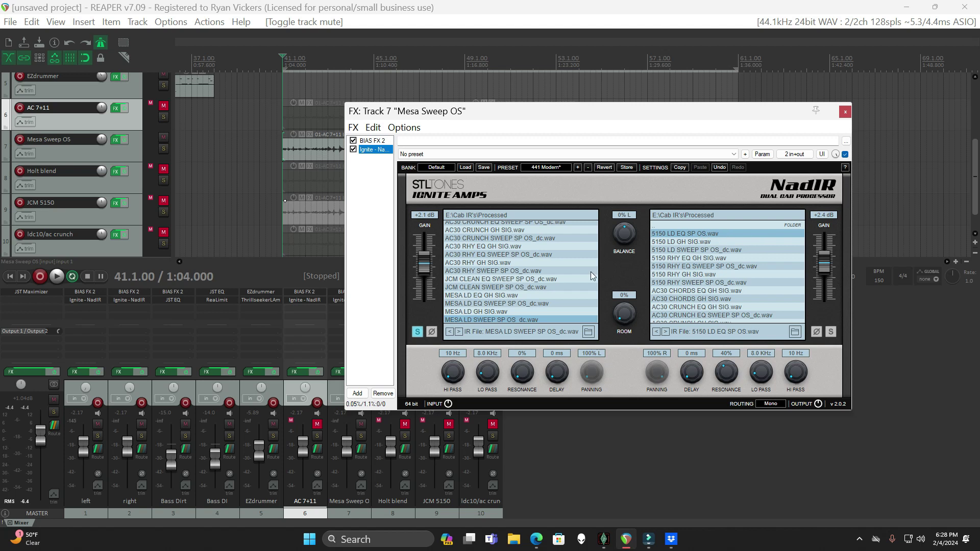
drag(500, 117, 535, 240)
Audition the Mesa Sweep OS track from bar 41 and stop playback.
click(126, 158)
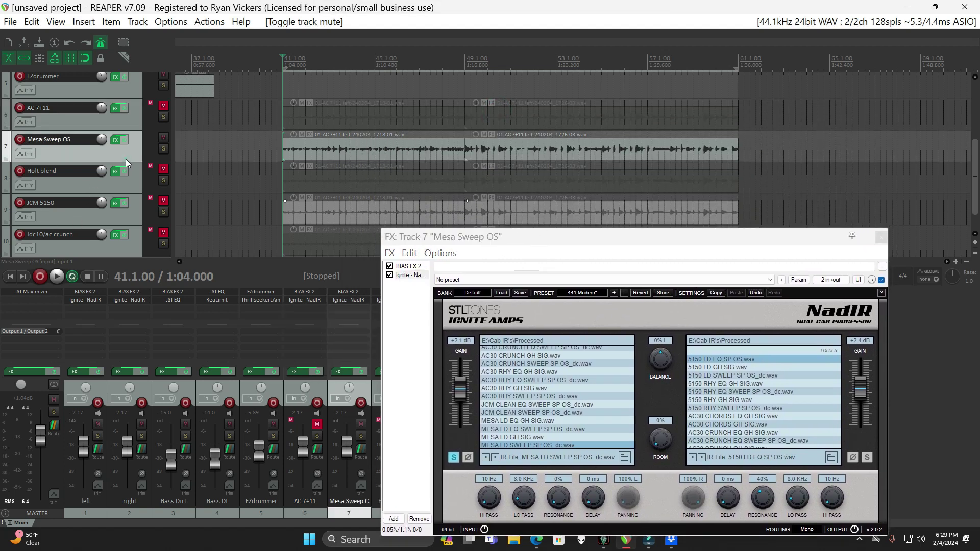
click(57, 276)
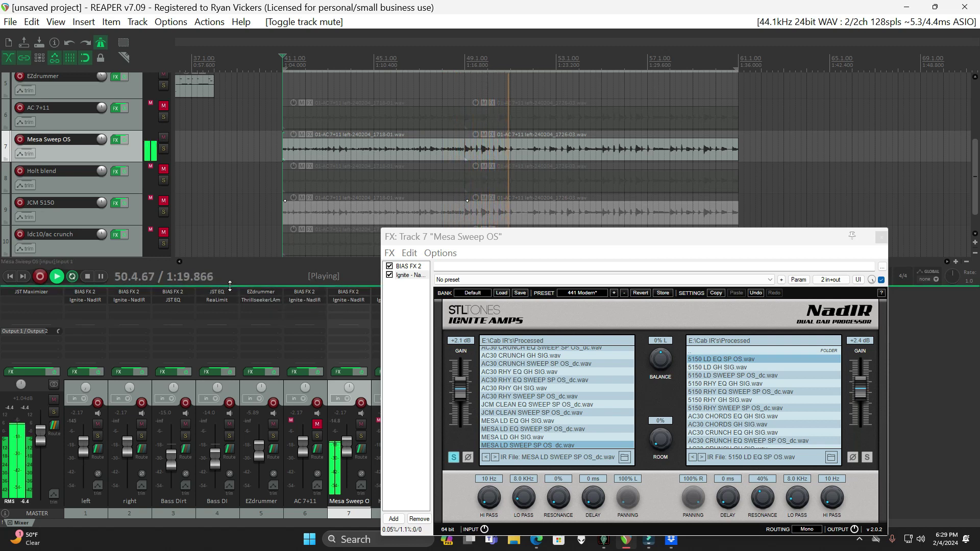
click(87, 277)
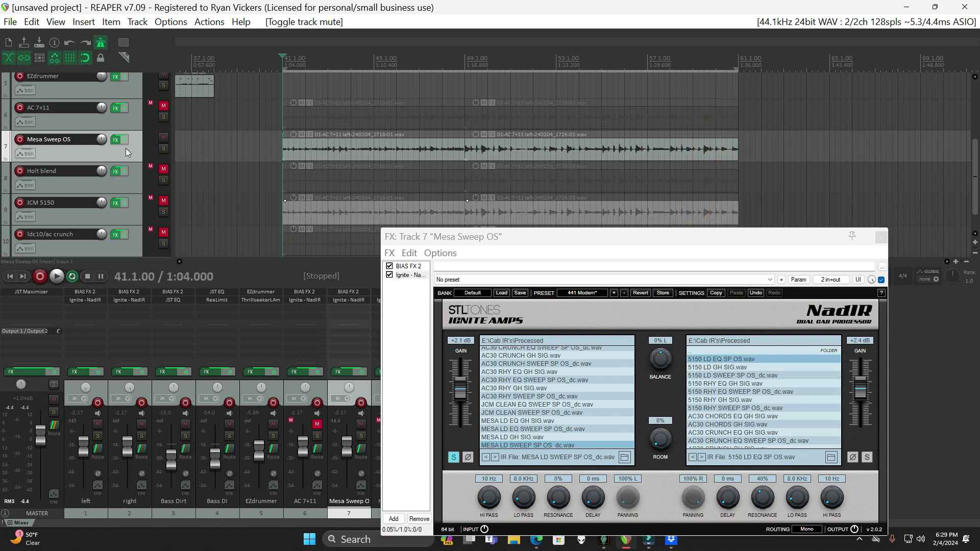
Review the Treadplate amp, drive and gate in Mesa Sweep OS's BIAS FX 2, plus its NadIR cab files, and close the effects window.
click(412, 268)
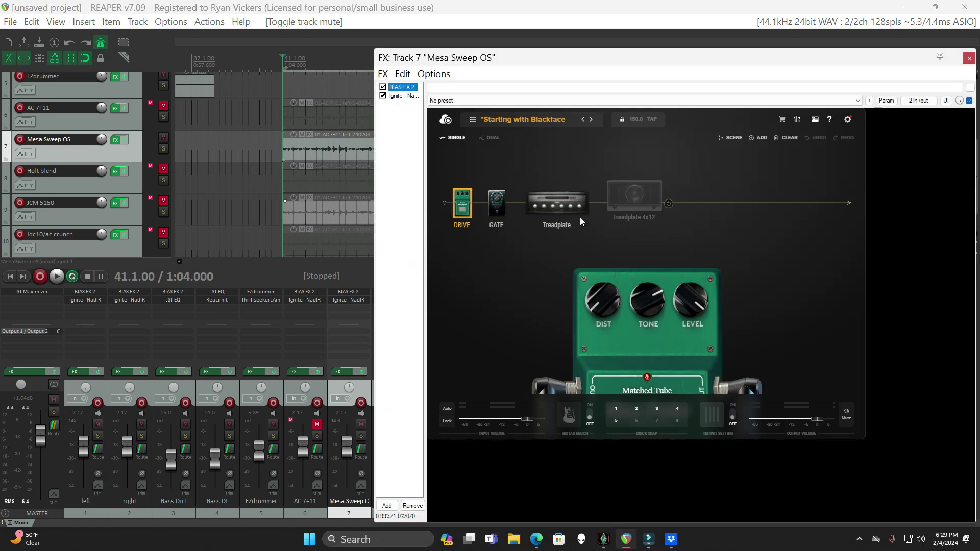
click(547, 215)
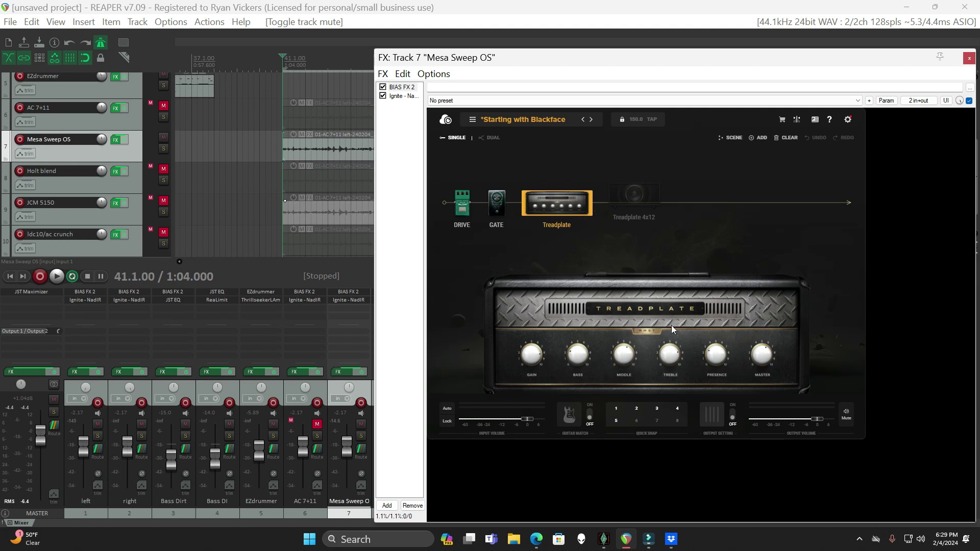
click(462, 203)
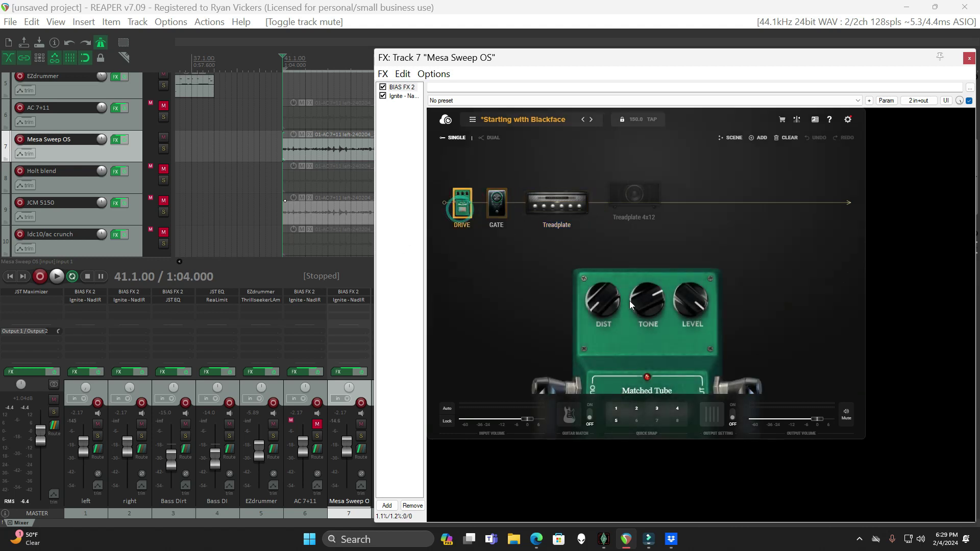
click(496, 203)
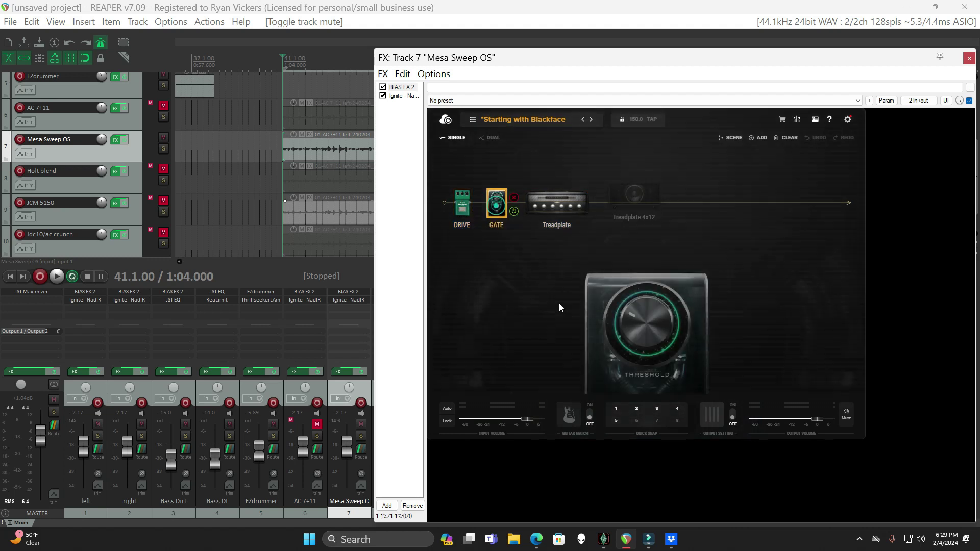
click(403, 96)
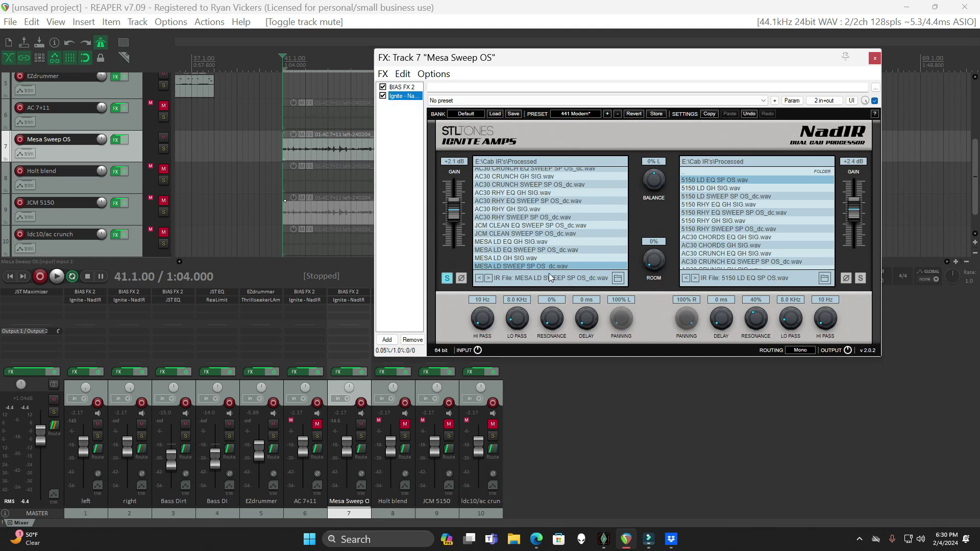
drag(510, 61, 428, 90)
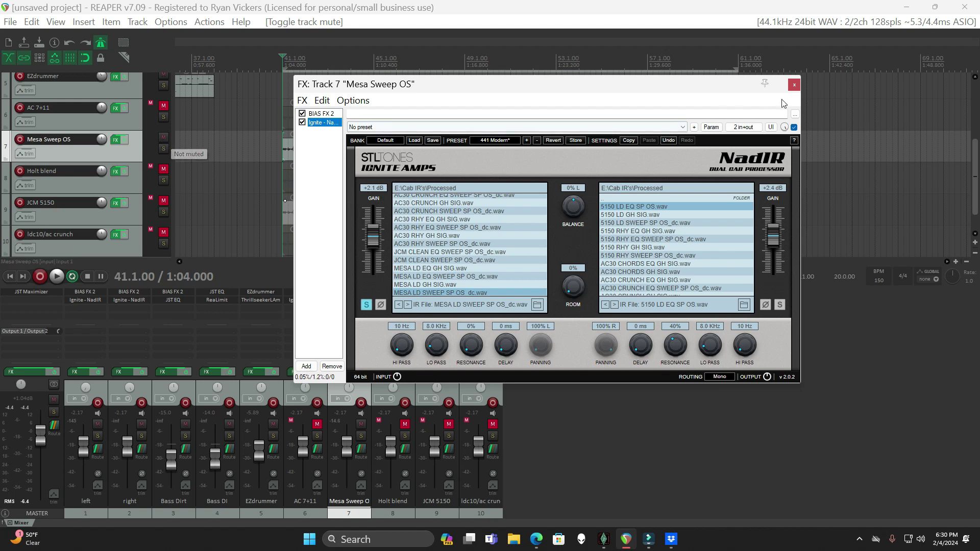
click(795, 84)
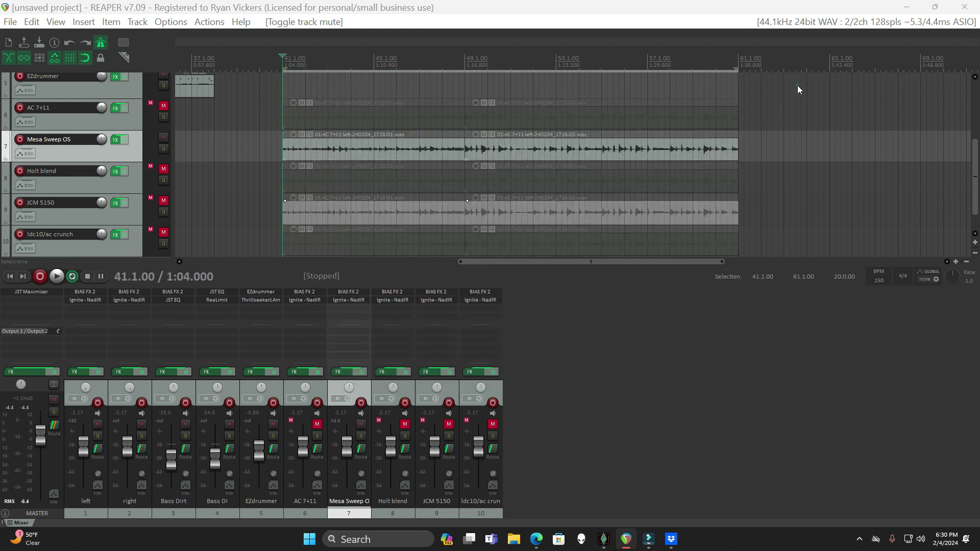
Mute Mesa Sweep OS, unmute Holt blend, and check the cab files loaded in Holt blend's NadIR plugin.
click(164, 138)
click(162, 172)
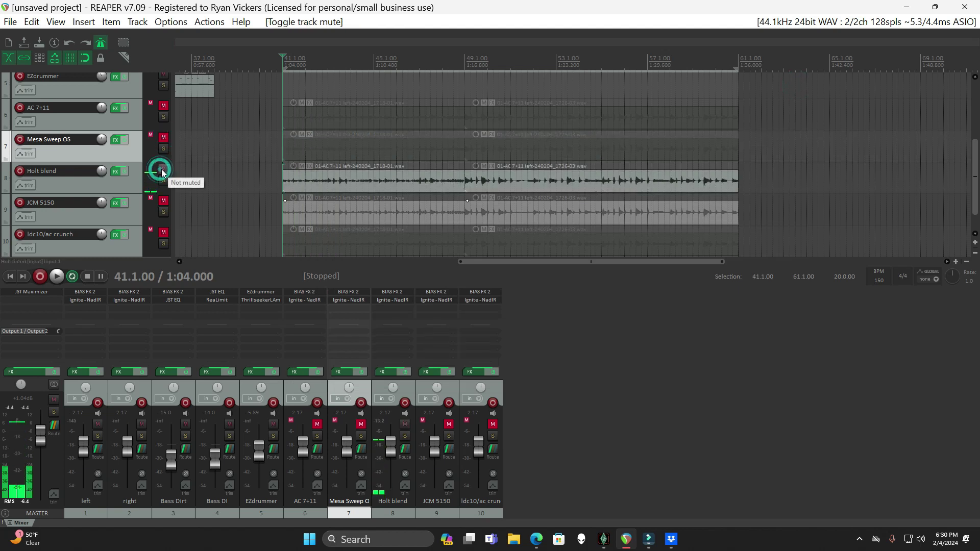
click(117, 172)
click(111, 184)
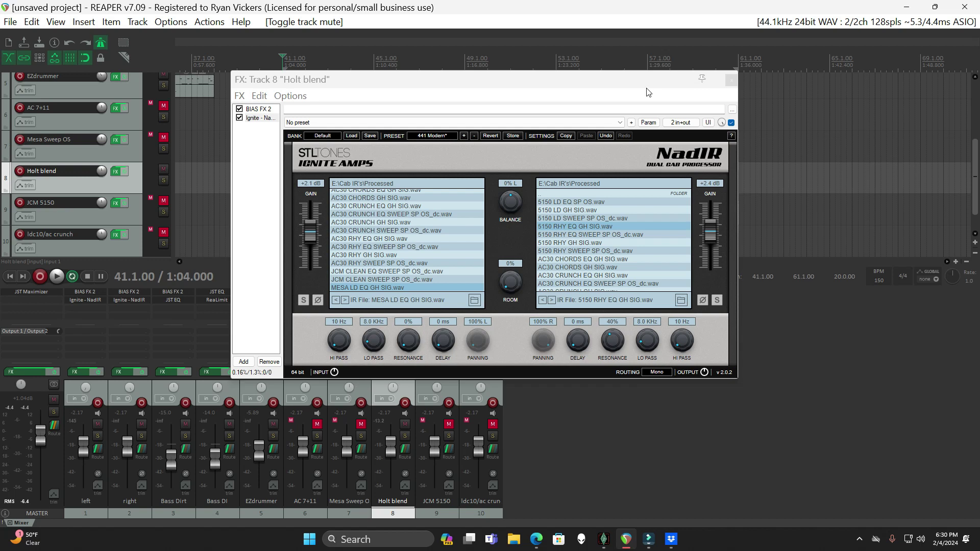
click(731, 80)
Audition the Holt blend track from bar 41 and stop playback.
click(124, 186)
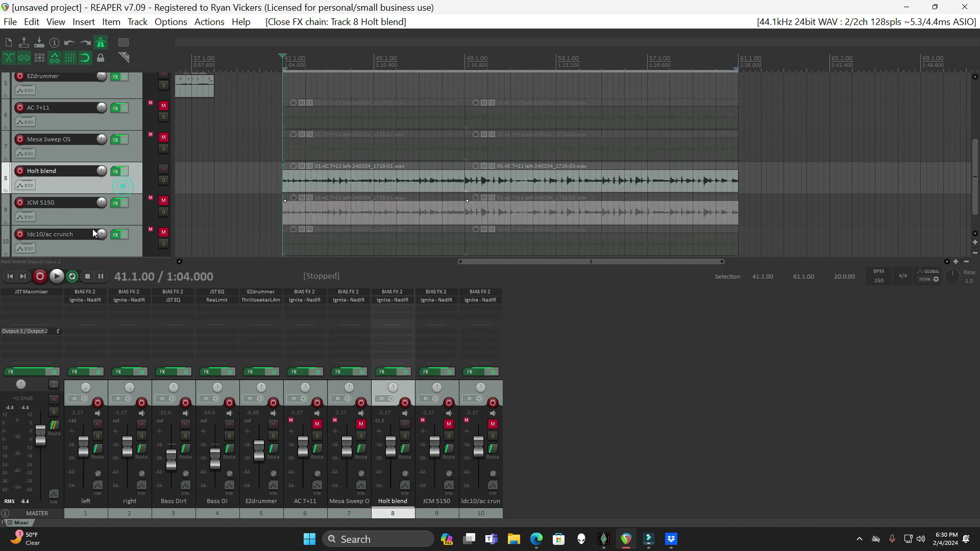
click(56, 276)
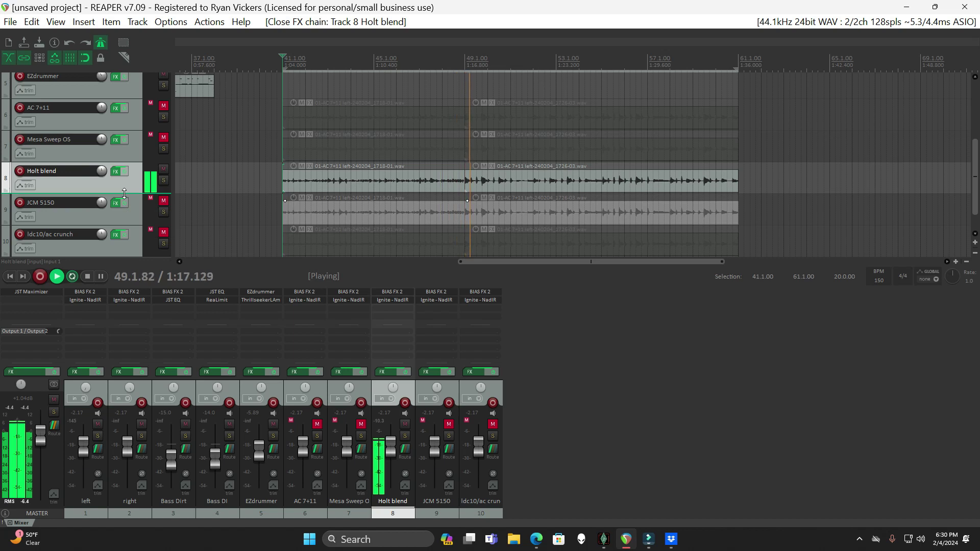
click(91, 276)
Mute the Holt blend track and check the cab files loaded in JCM 5150's NadIR plugin.
click(165, 169)
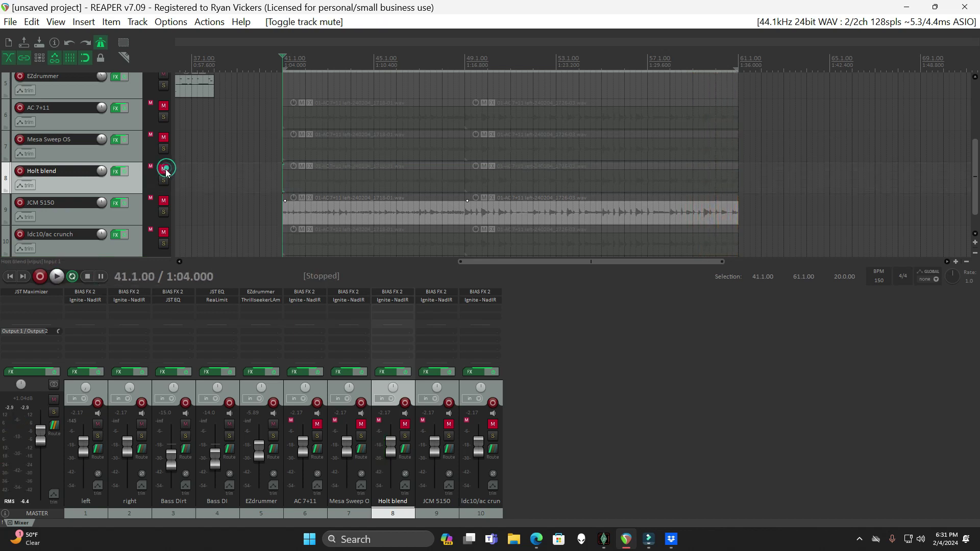
click(130, 218)
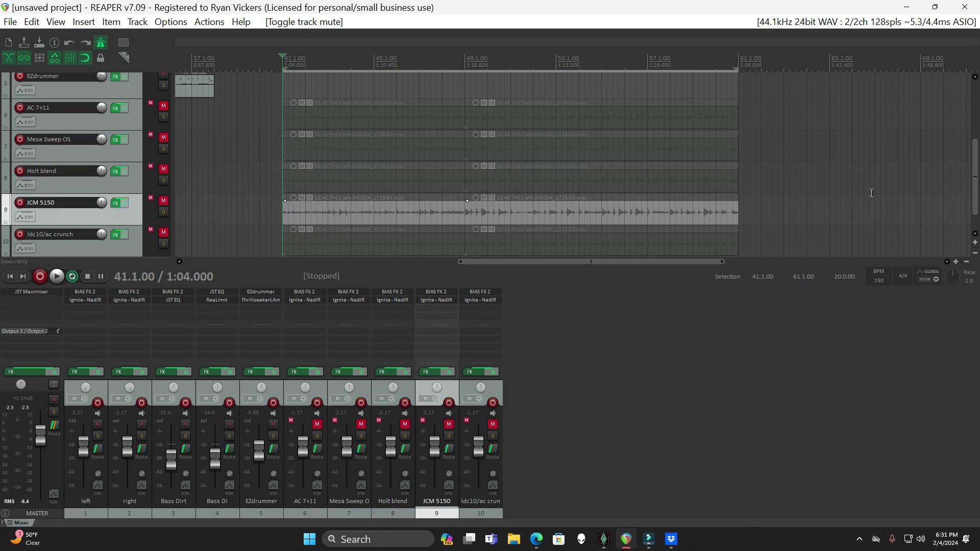
scroll(76, 179, down, 2)
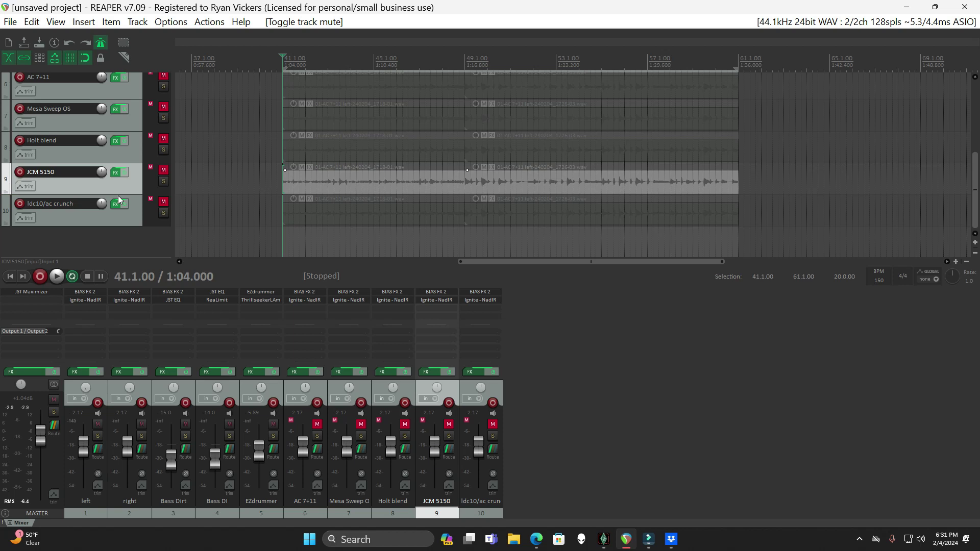
click(116, 173)
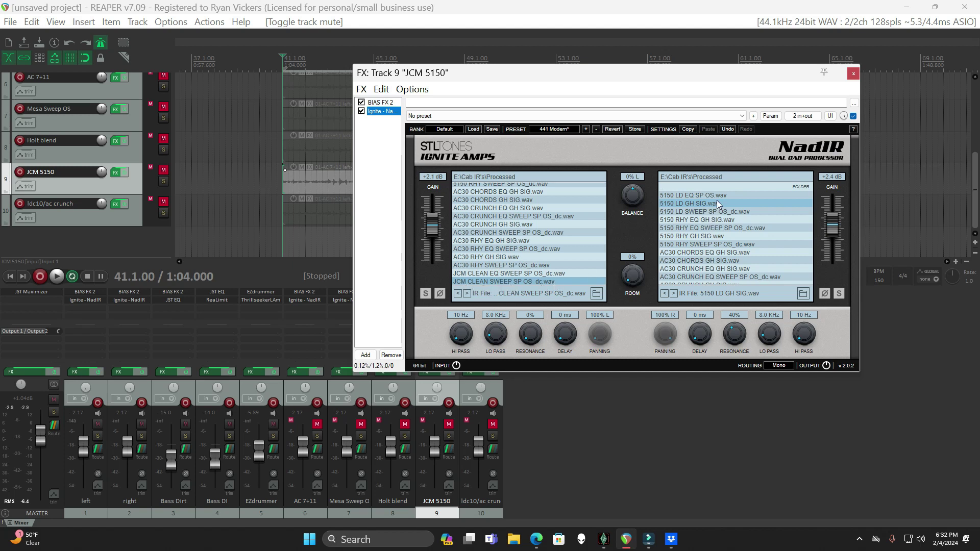
click(854, 75)
Unmute the JCM 5150 track and audition it from bar 41.
click(164, 170)
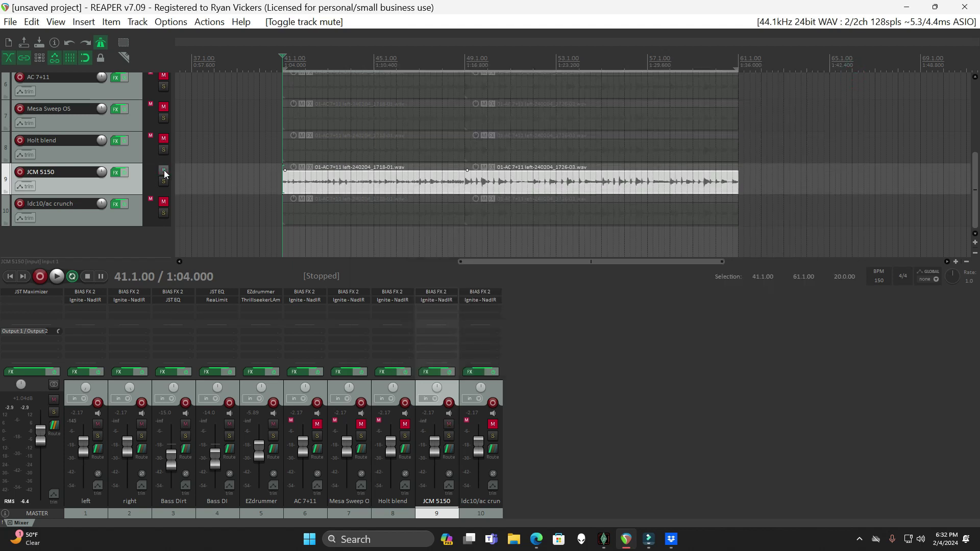
click(55, 277)
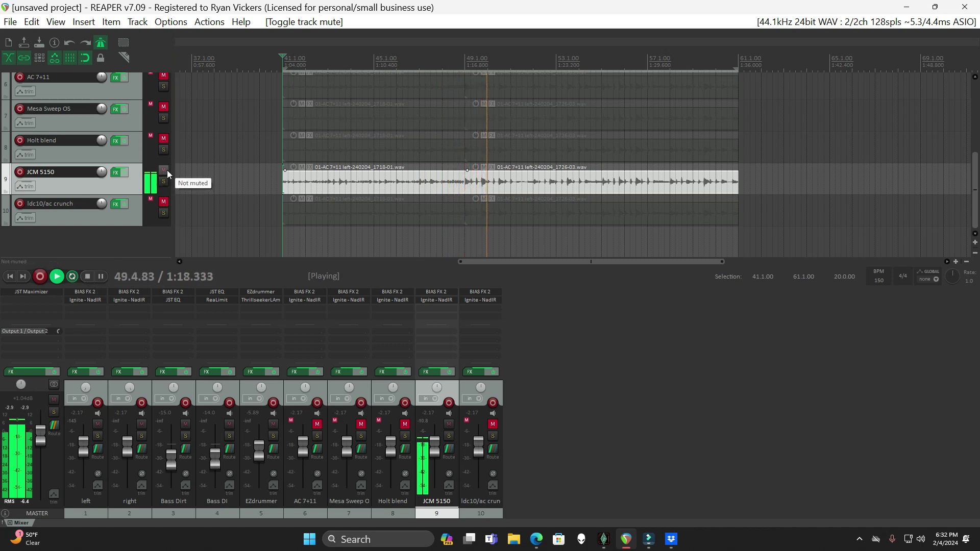
click(87, 279)
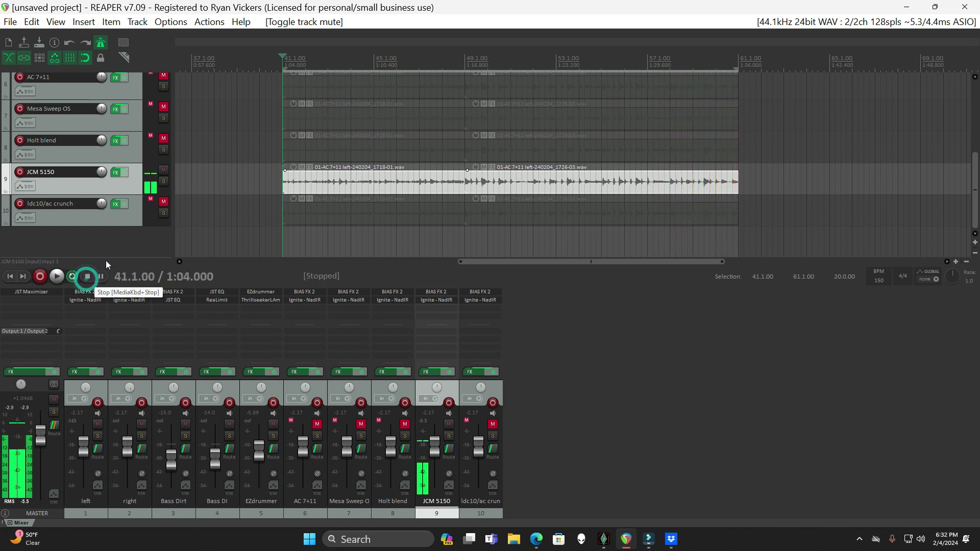
Mute the JCM 5150 track and unmute the ldc10/ac crunch track.
click(164, 169)
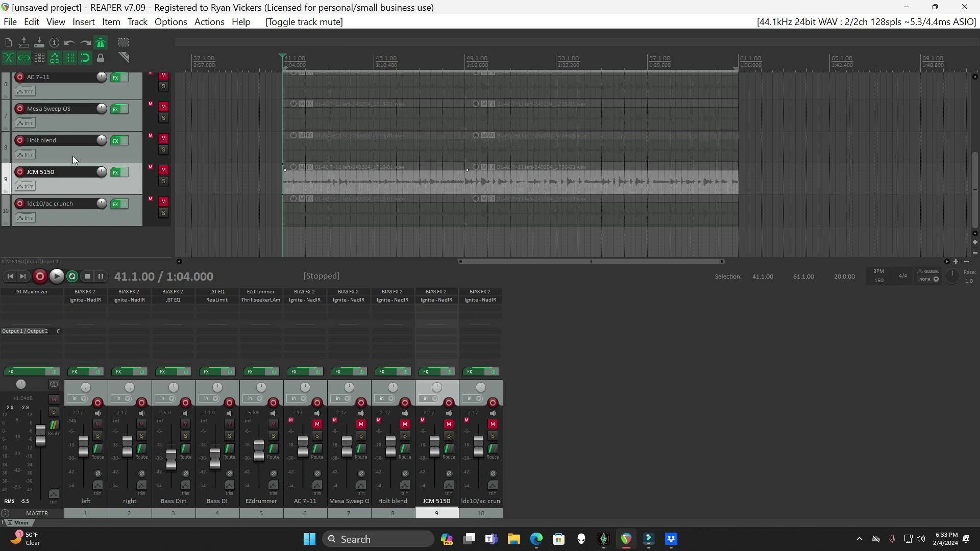
click(72, 220)
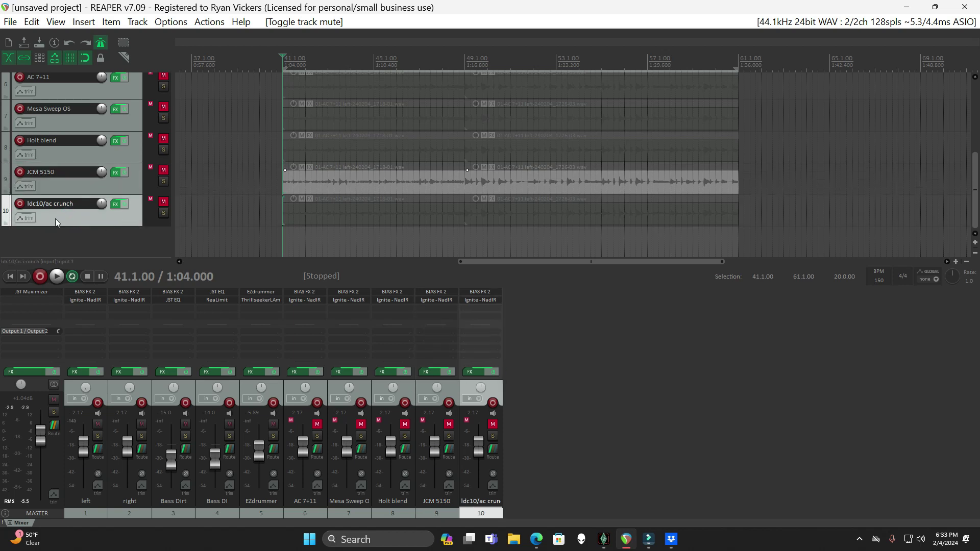
click(162, 202)
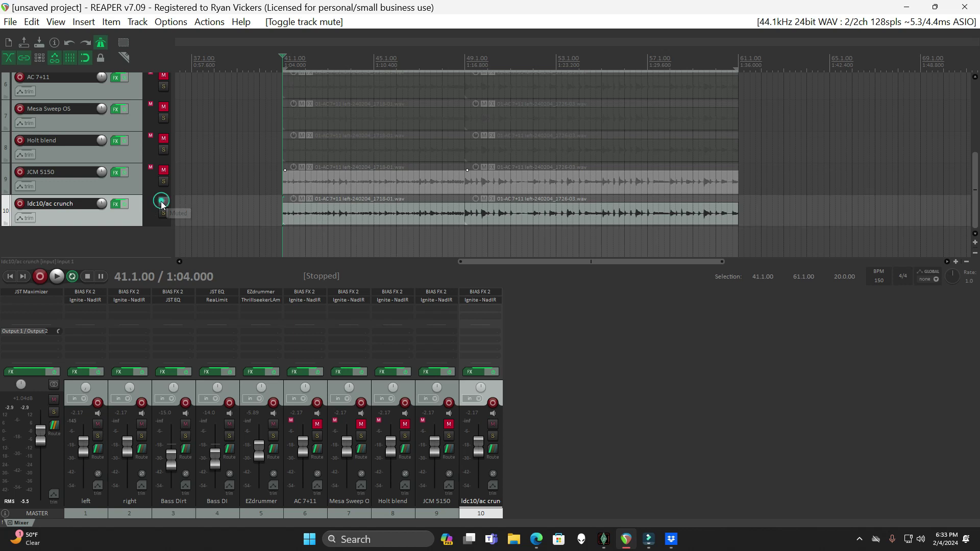
Check the cab files and balance settings in ldc10/ac crunch's NadIR plugin and close its effects window.
click(115, 205)
click(45, 74)
drag(89, 36, 299, 102)
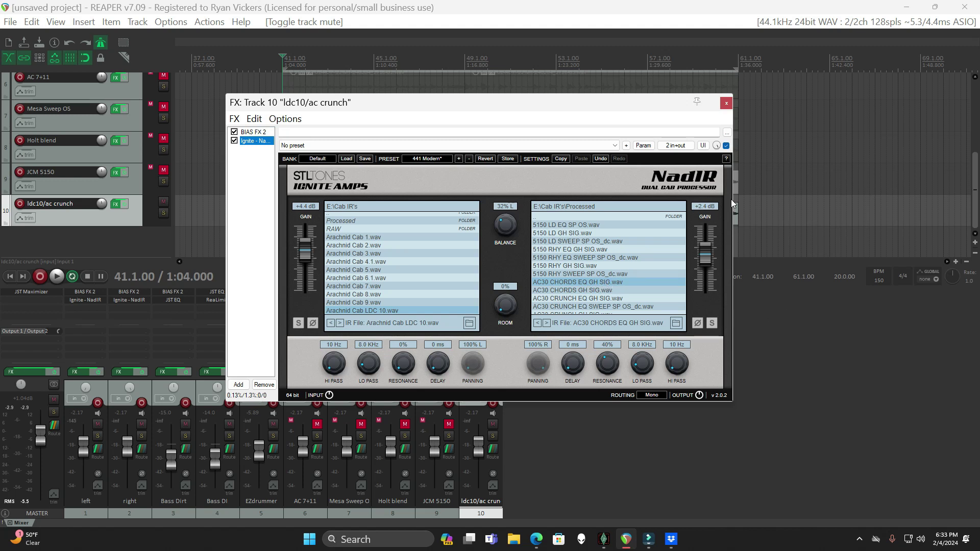
click(725, 106)
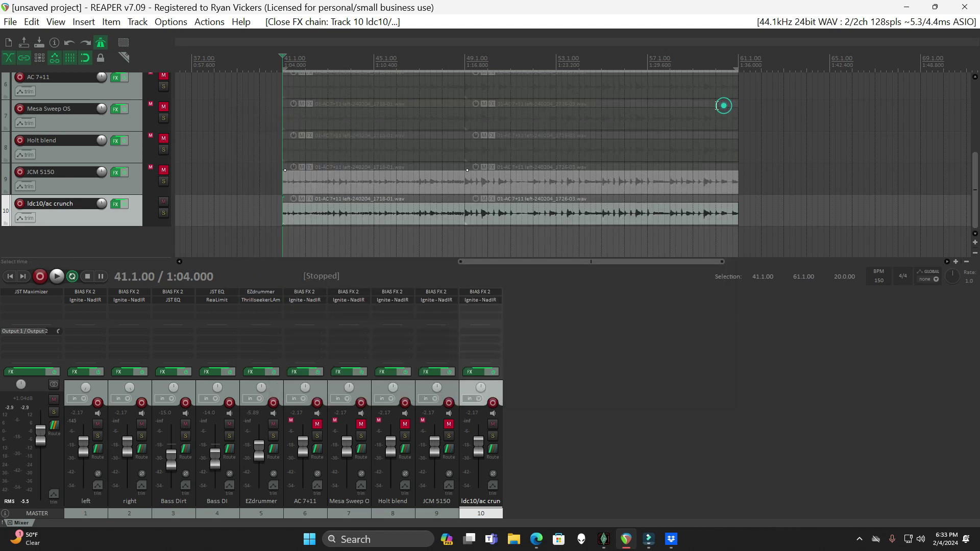
Audition the ldc10/ac crunch track from bar 41 and stop playback.
click(57, 276)
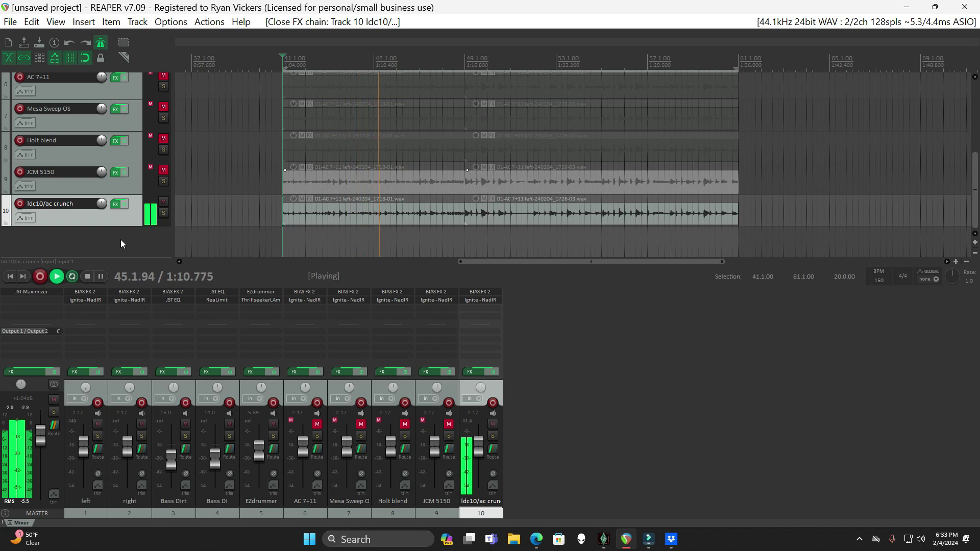
click(90, 276)
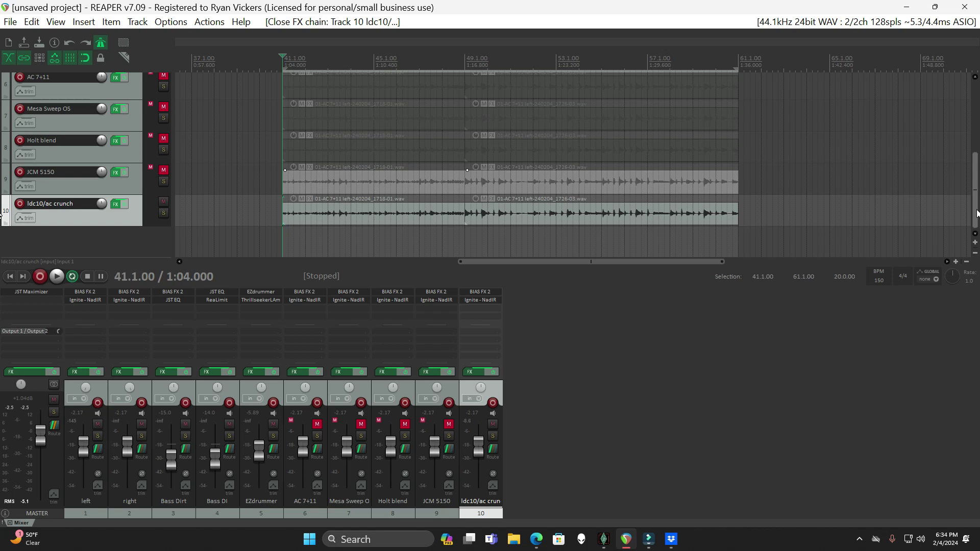
mouse_move(977, 213)
mouse_down()
mouse_move(977, 138)
mouse_move(977, 214)
mouse_up()
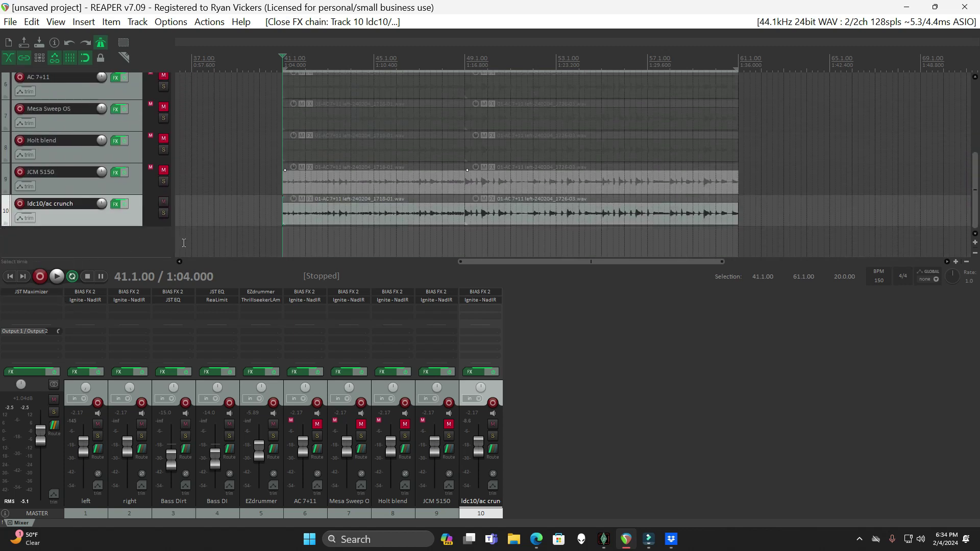